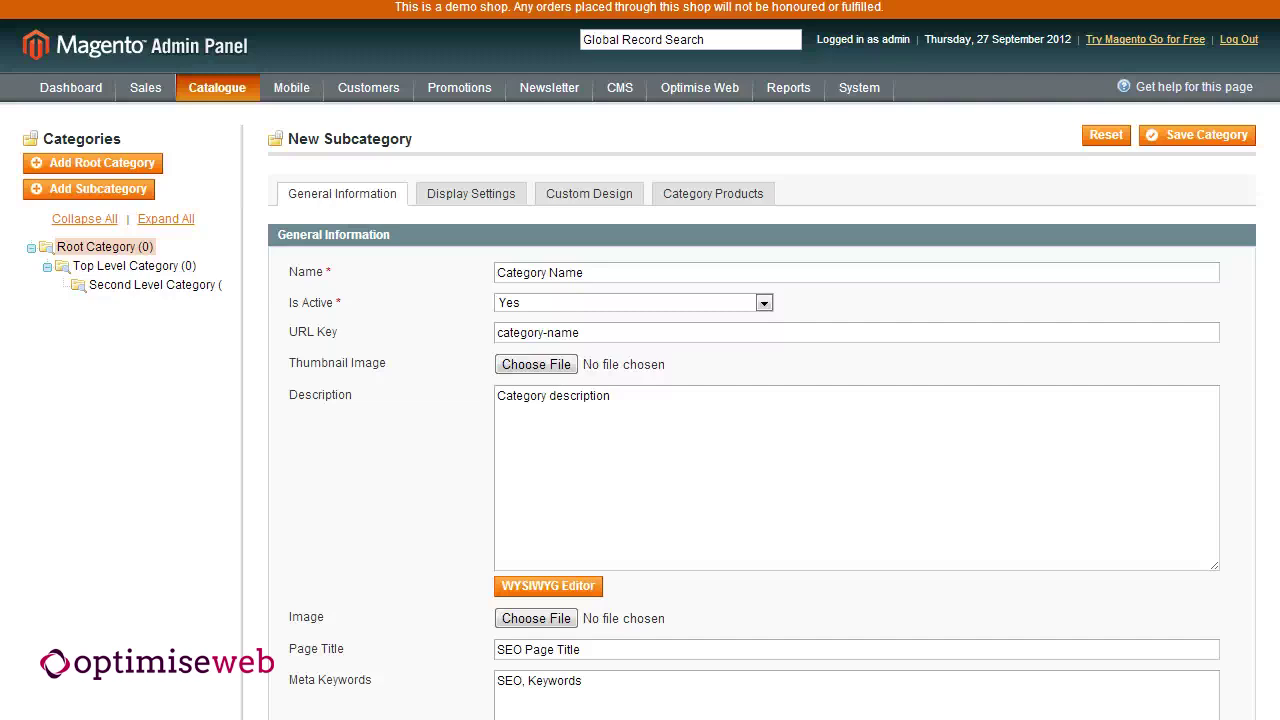
Step: Examine where the Coffee Tables category name appears in the storefront's navigation, breadcrumb and heading, and compare the new subcategory's Name and URL Key
{"action": "triple_click", "coordinate": [1180, 276]}
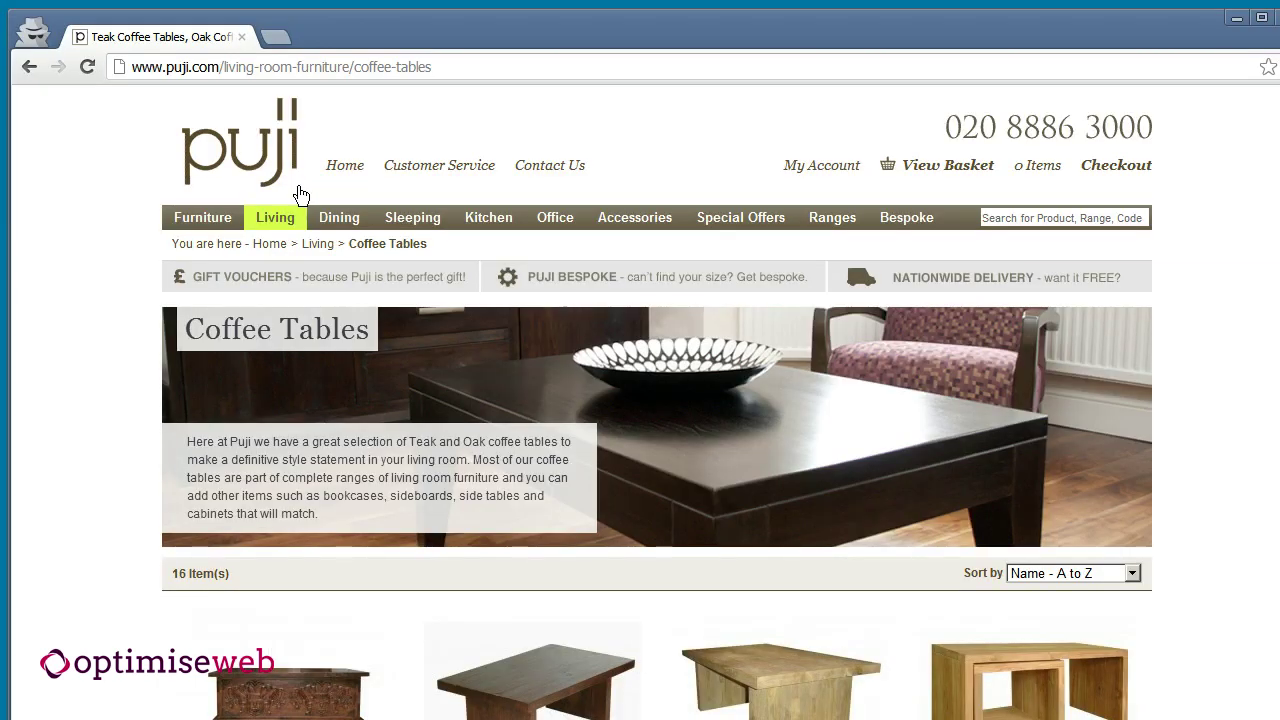
{"action": "mouse_move", "coordinate": [301, 214]}
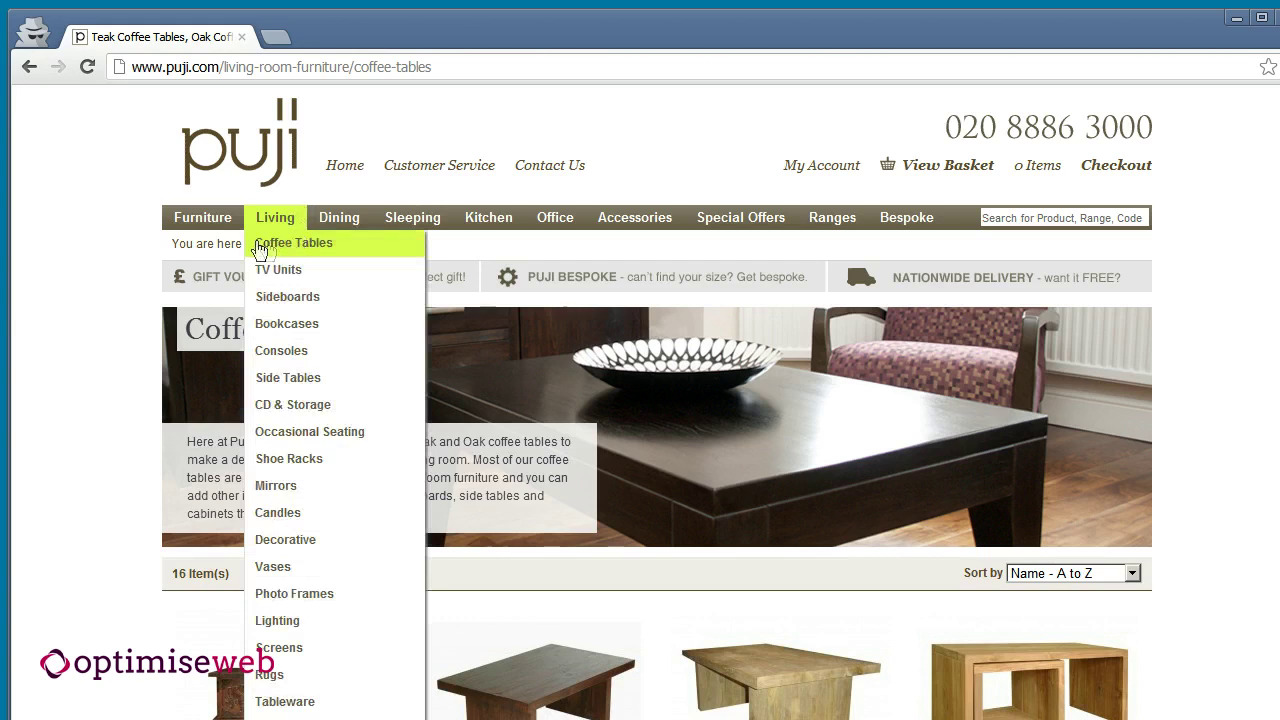
{"action": "left_click", "coordinate": [345, 246]}
{"action": "left_click_drag", "start_coordinate": [349, 244], "coordinate": [405, 245]}
{"action": "left_click_drag", "start_coordinate": [184, 330], "coordinate": [370, 330]}
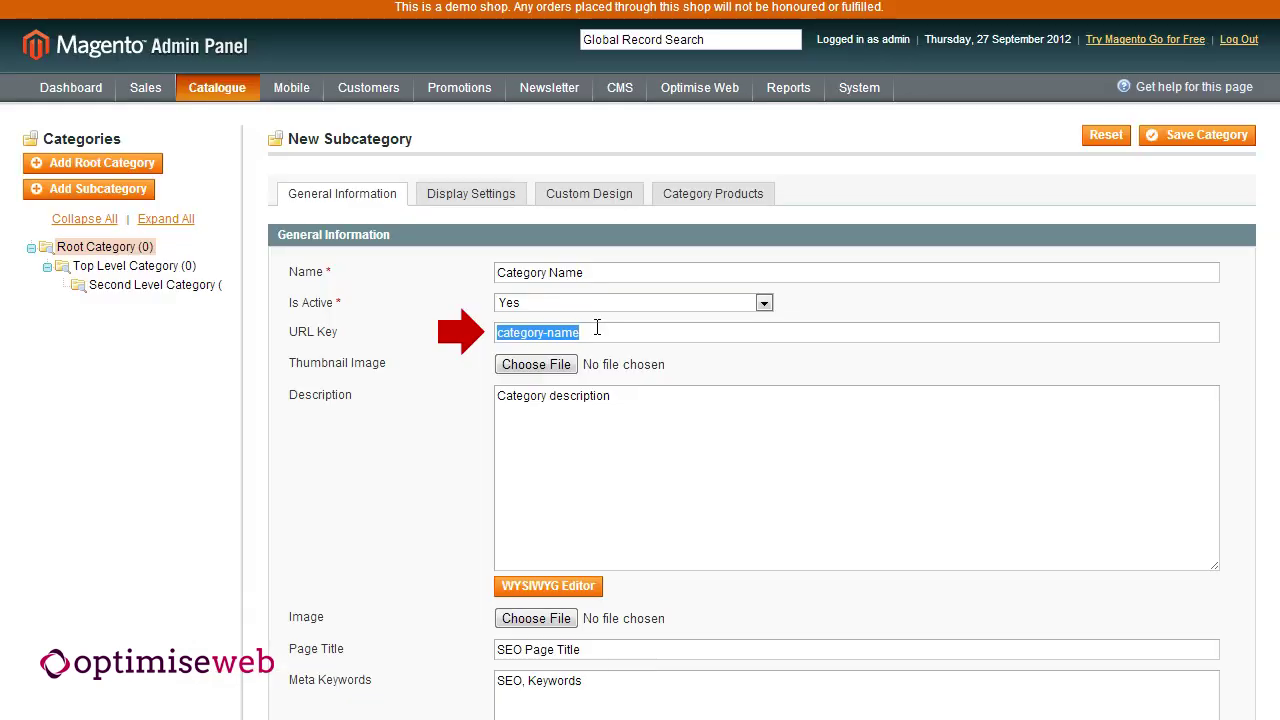
{"action": "left_click", "coordinate": [597, 328]}
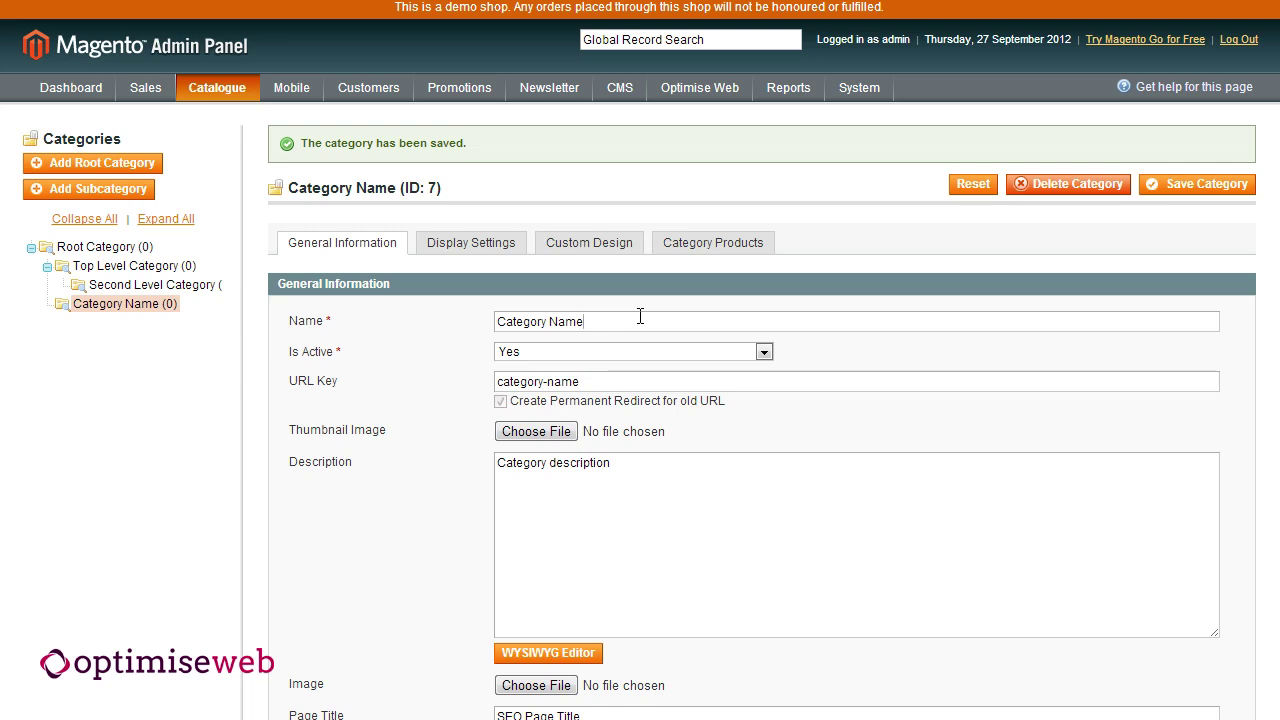
Step: Rename the category to "Category New Name" and clear its URL key, keeping the permanent redirect for the old URL enabled
{"action": "type", "text": "New"}
{"action": "triple_click", "coordinate": [624, 380]}
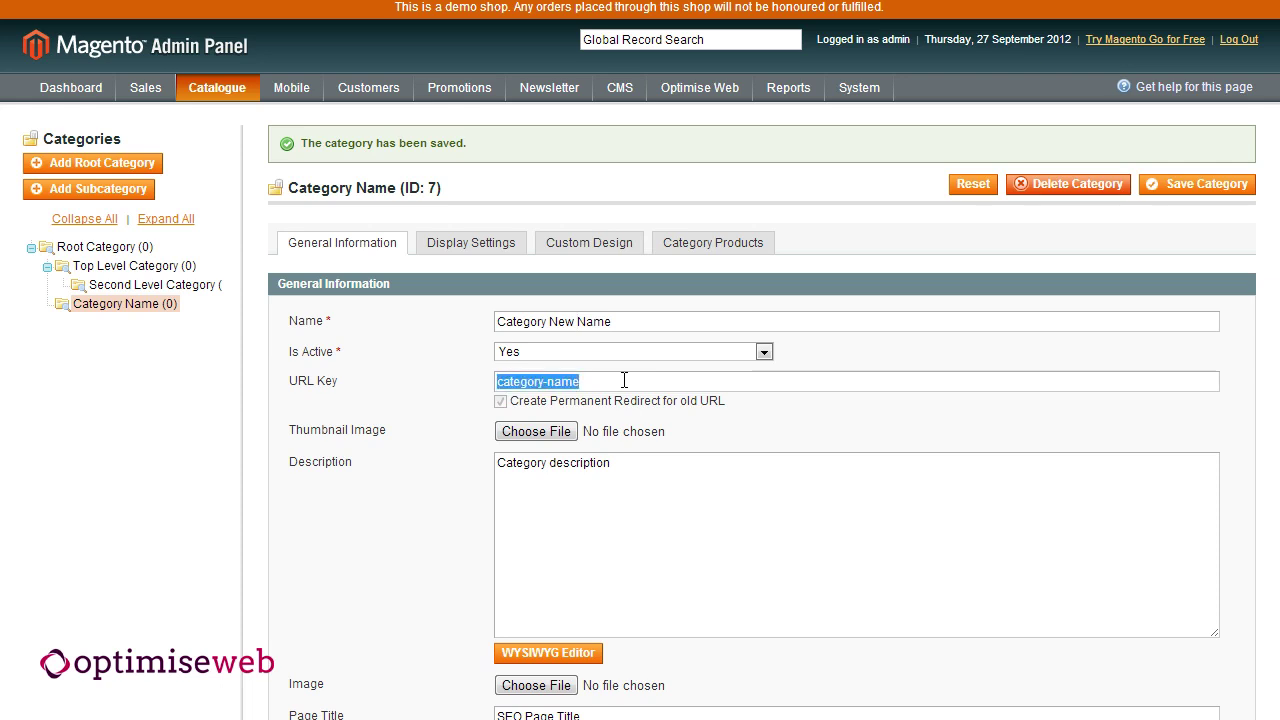
{"action": "key", "text": "BackSpace"}
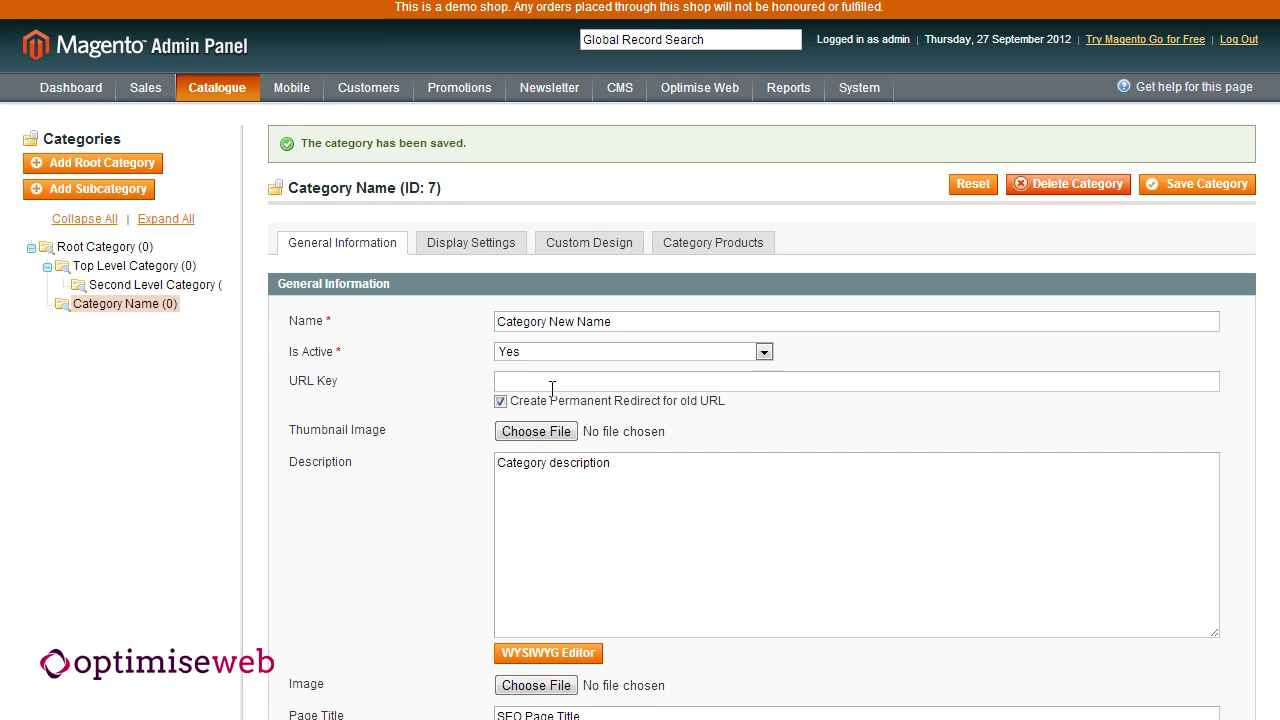
Step: Set the new subcategory's Is Active option to Yes
{"action": "left_click", "coordinate": [600, 303]}
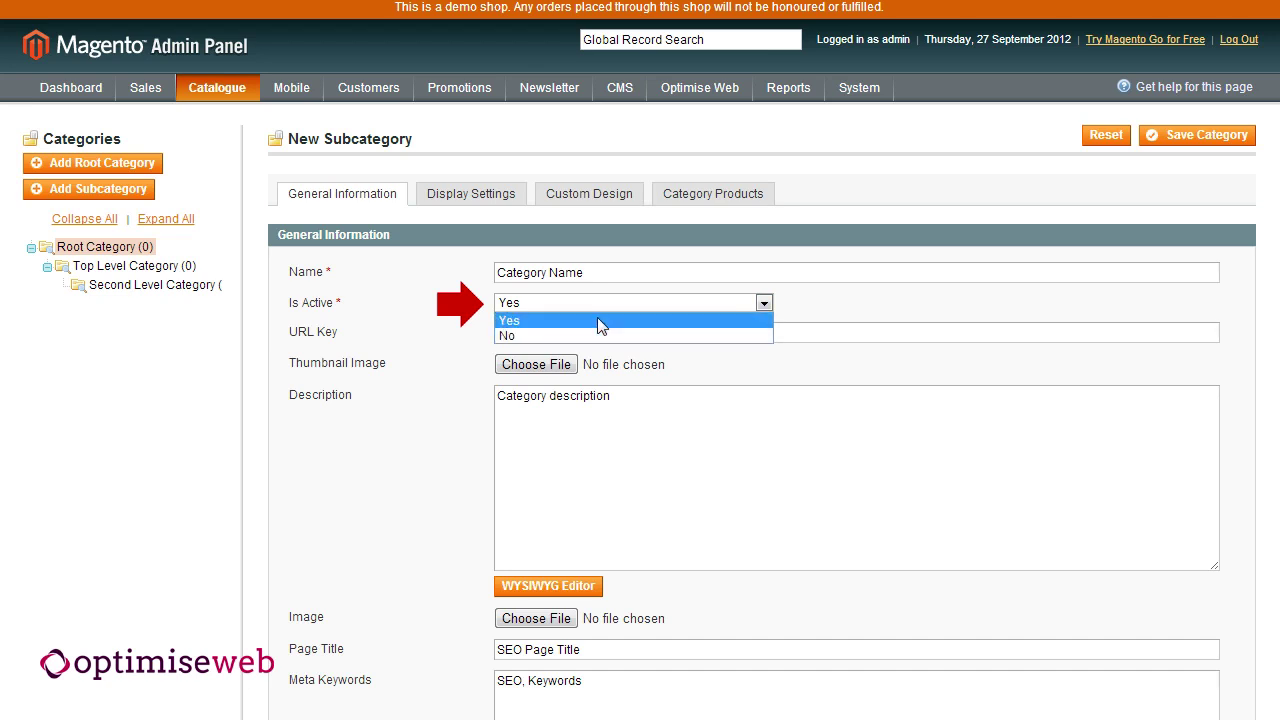
{"action": "left_click", "coordinate": [600, 320]}
Step: Review the Thumbnail Image, Description and Image fields, and examine the category description on the storefront's Dining page
{"action": "triple_click", "coordinate": [390, 362]}
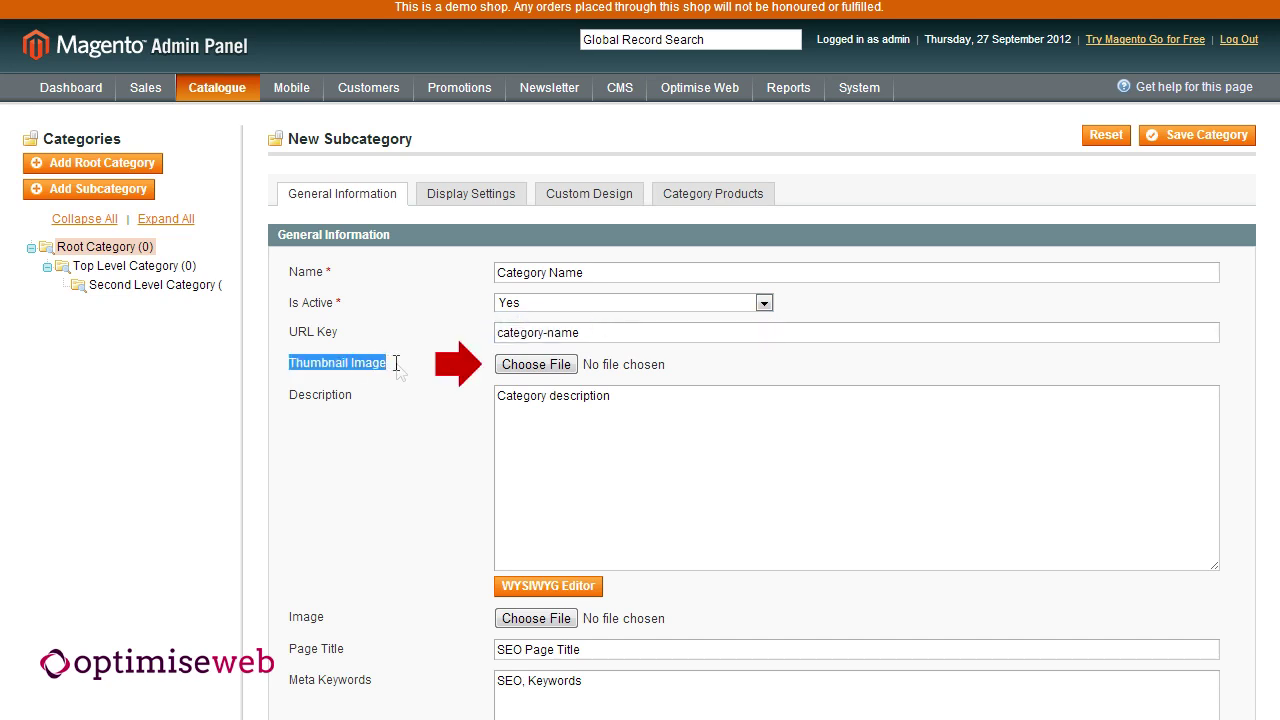
{"action": "triple_click", "coordinate": [389, 393]}
{"action": "triple_click", "coordinate": [353, 617]}
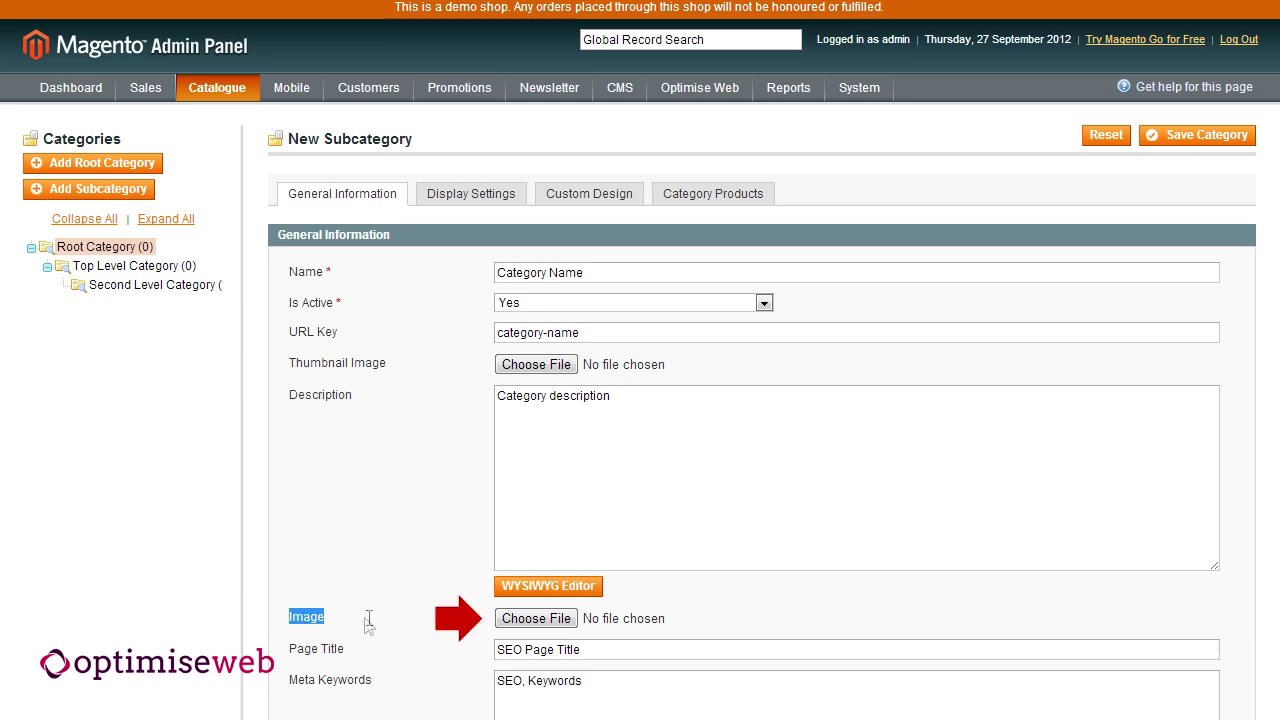
{"action": "triple_click", "coordinate": [349, 394]}
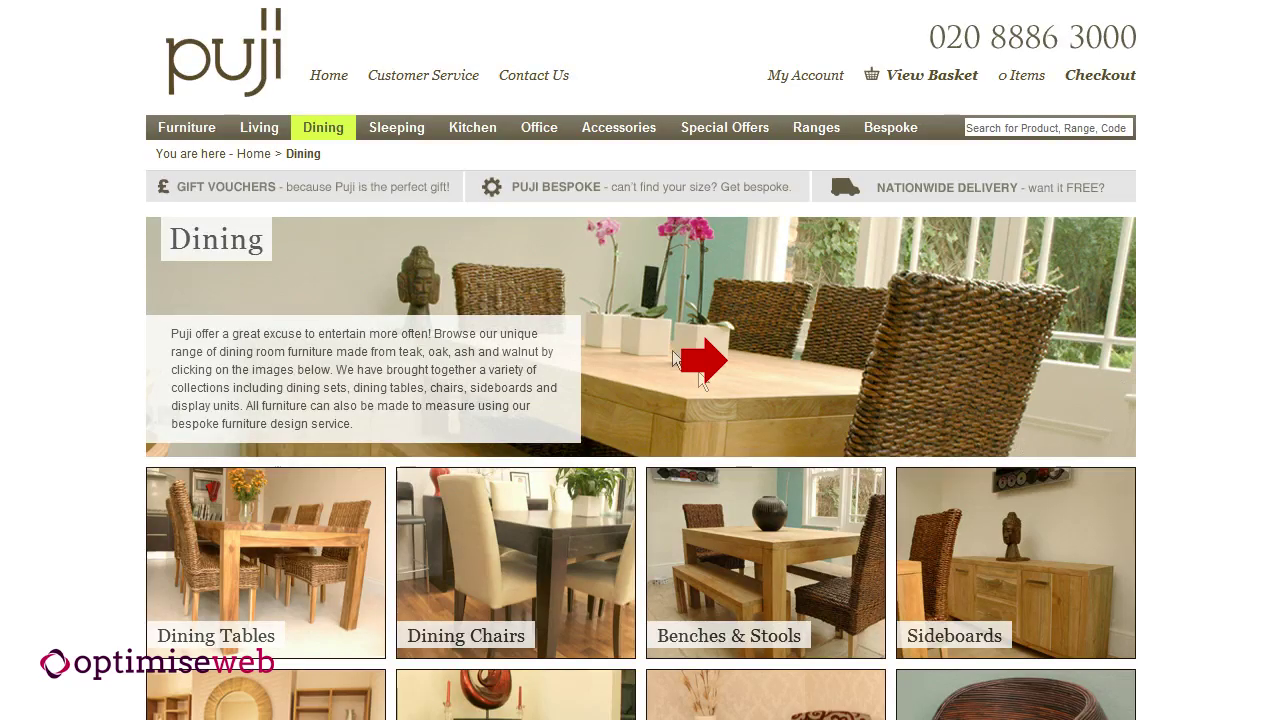
{"action": "left_click_drag", "start_coordinate": [171, 333], "coordinate": [376, 430]}
{"action": "left_click", "coordinate": [376, 430]}
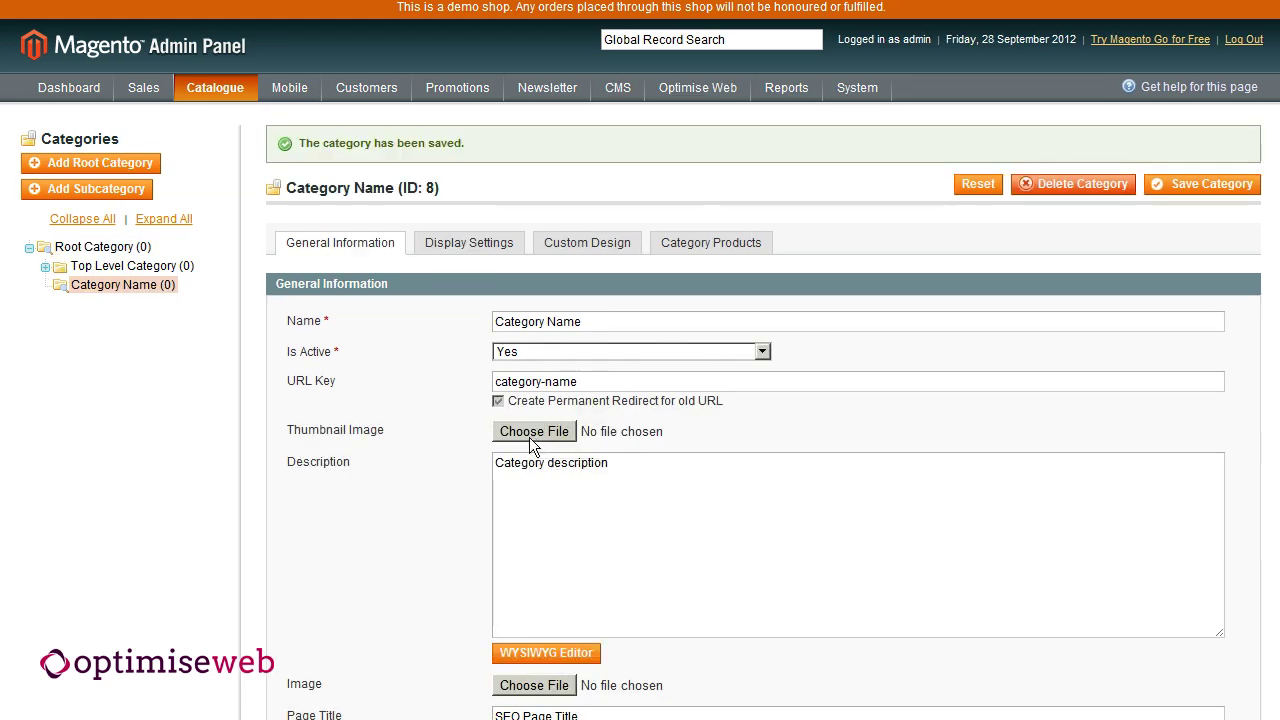
Step: Attach Category Thumbnail.png as the category's thumbnail image and save the category
{"action": "left_click", "coordinate": [531, 429]}
{"action": "left_click", "coordinate": [109, 40]}
{"action": "left_click", "coordinate": [534, 414]}
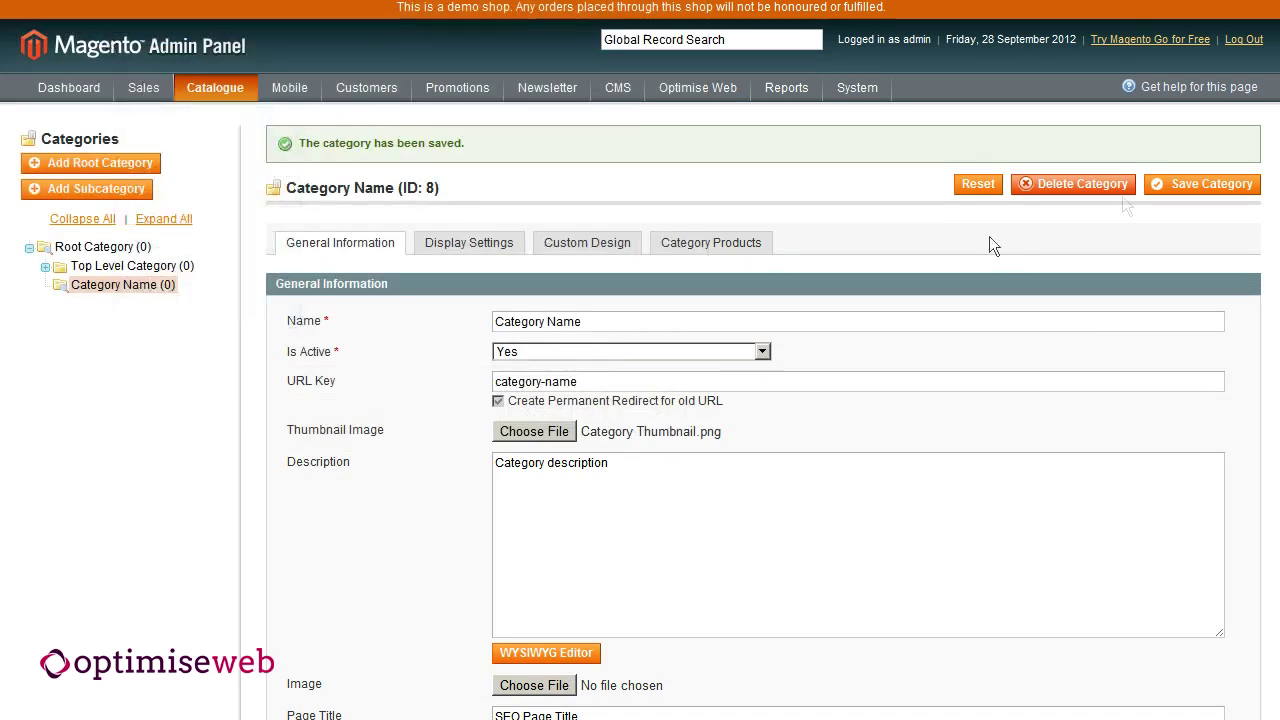
{"action": "left_click", "coordinate": [1205, 188]}
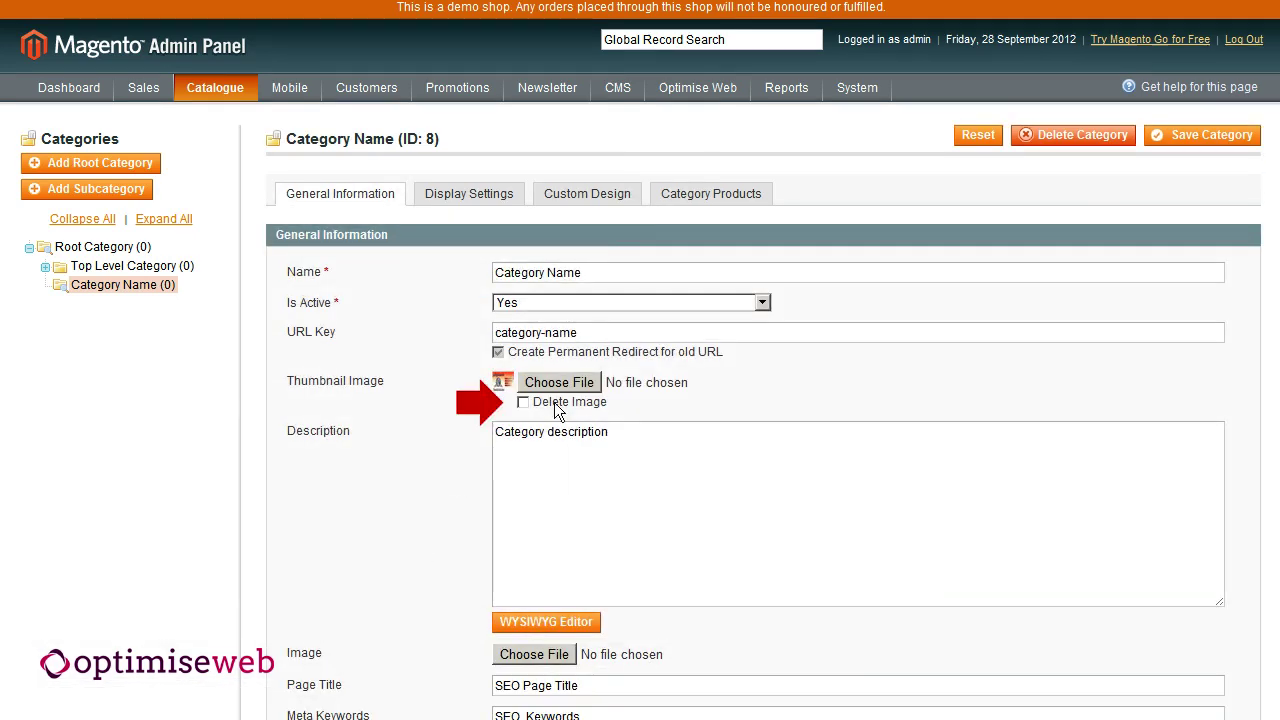
Step: Mark the category's thumbnail image for deletion and save the category
{"action": "left_click", "coordinate": [522, 401]}
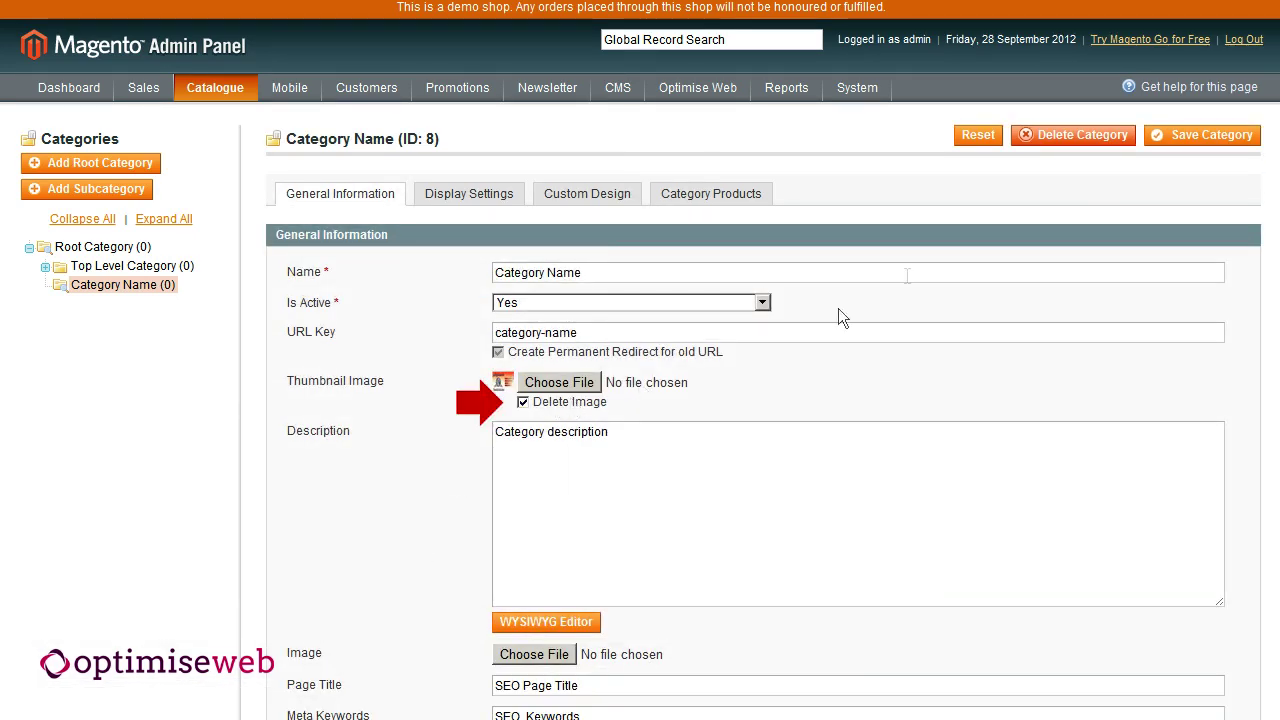
{"action": "left_click", "coordinate": [1185, 136]}
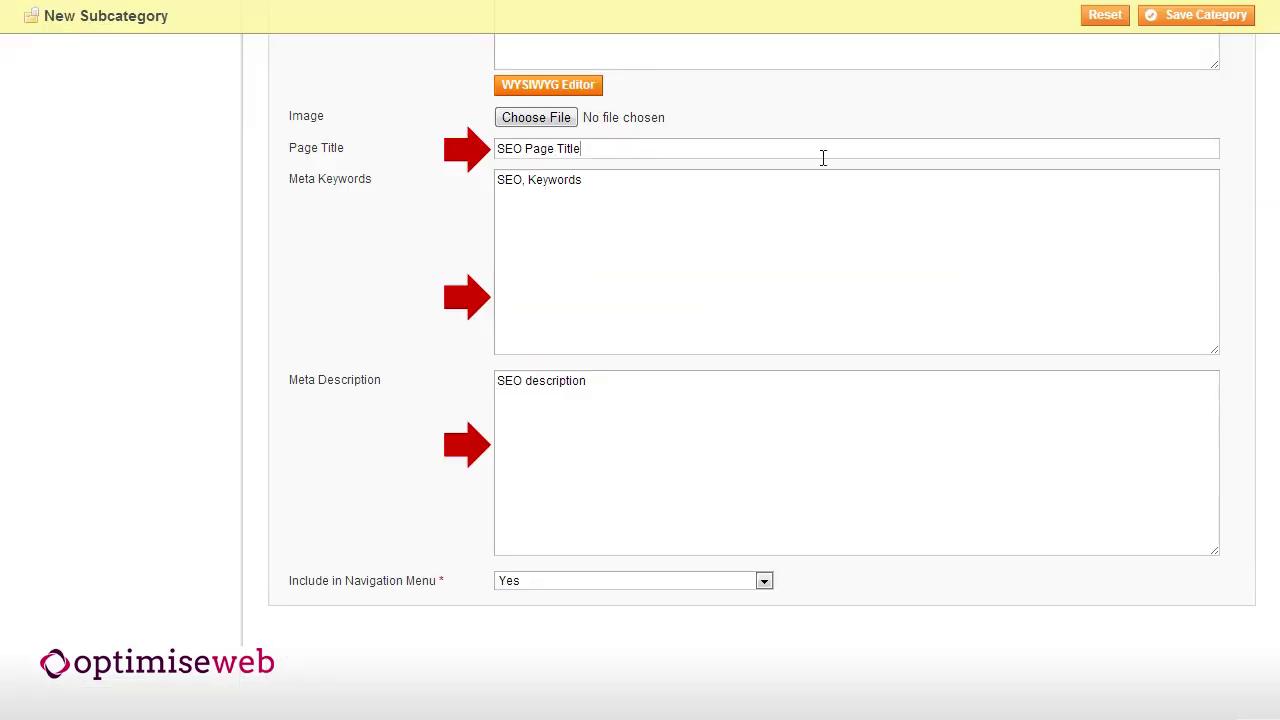
Step: Check the new subcategory's page title, set Include in Navigation Menu to Yes, and save the category
{"action": "key", "text": "ctrl+a"}
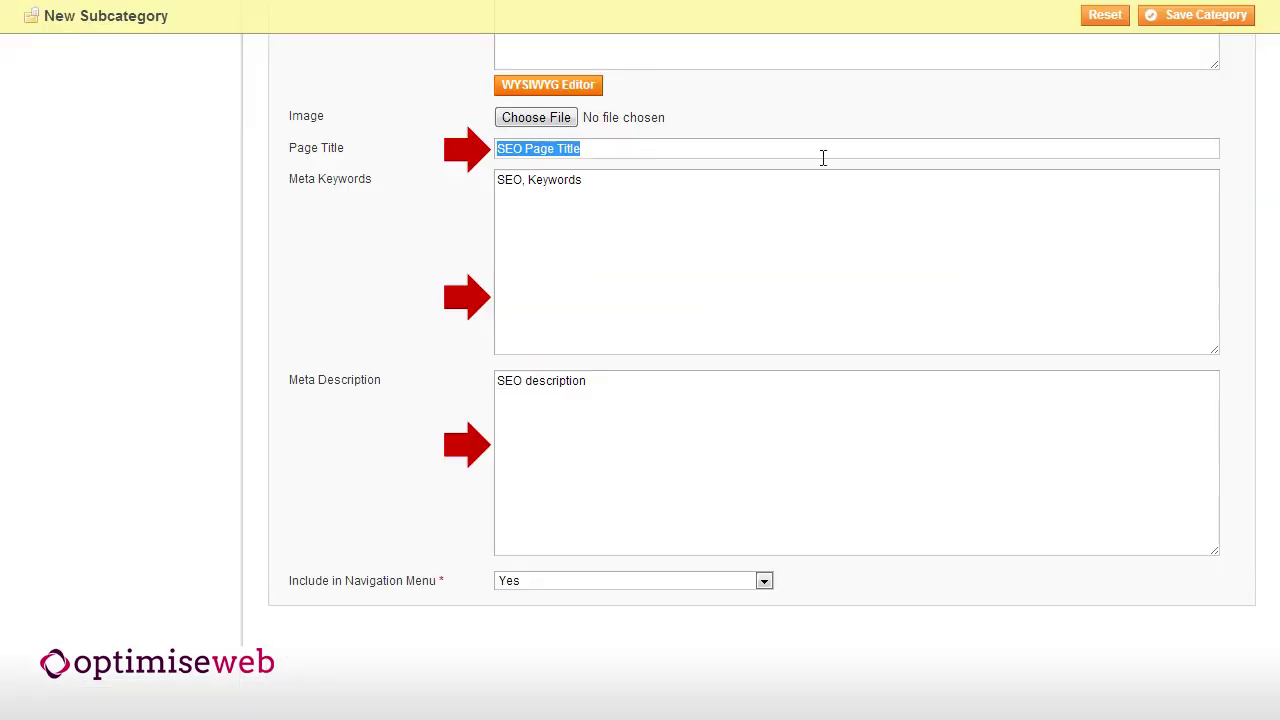
{"action": "left_click", "coordinate": [823, 157]}
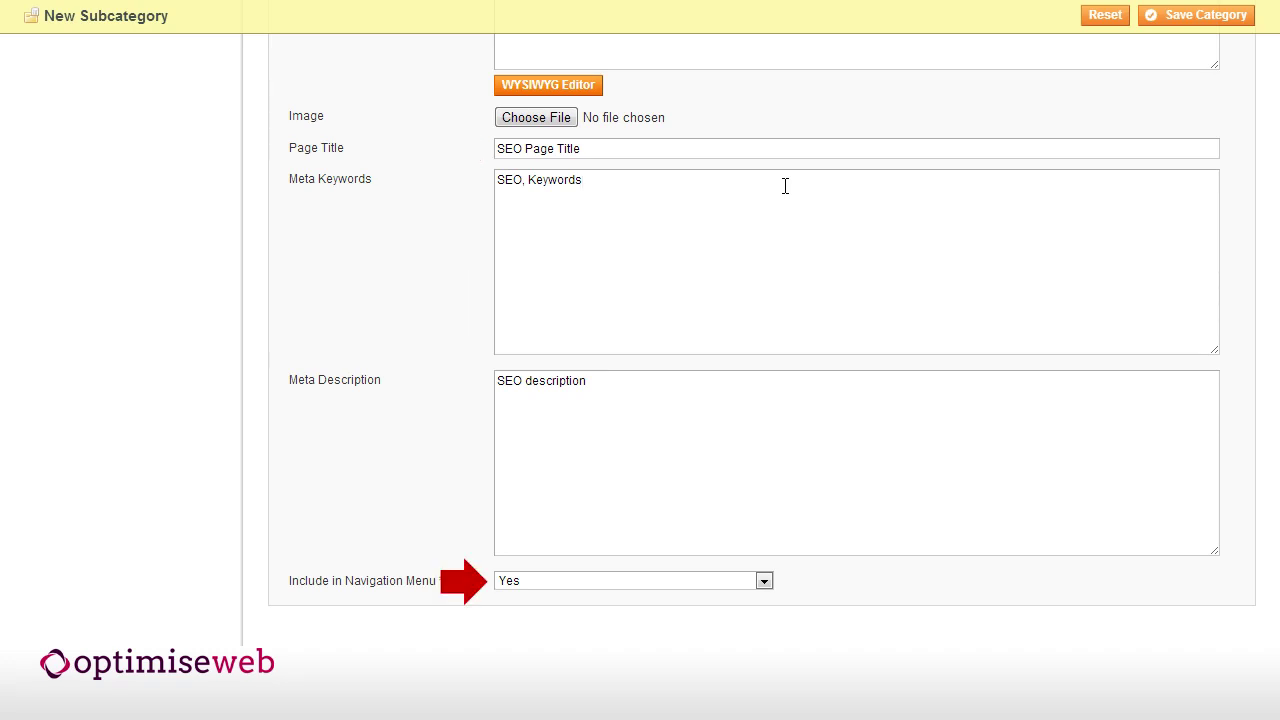
{"action": "left_click", "coordinate": [565, 581]}
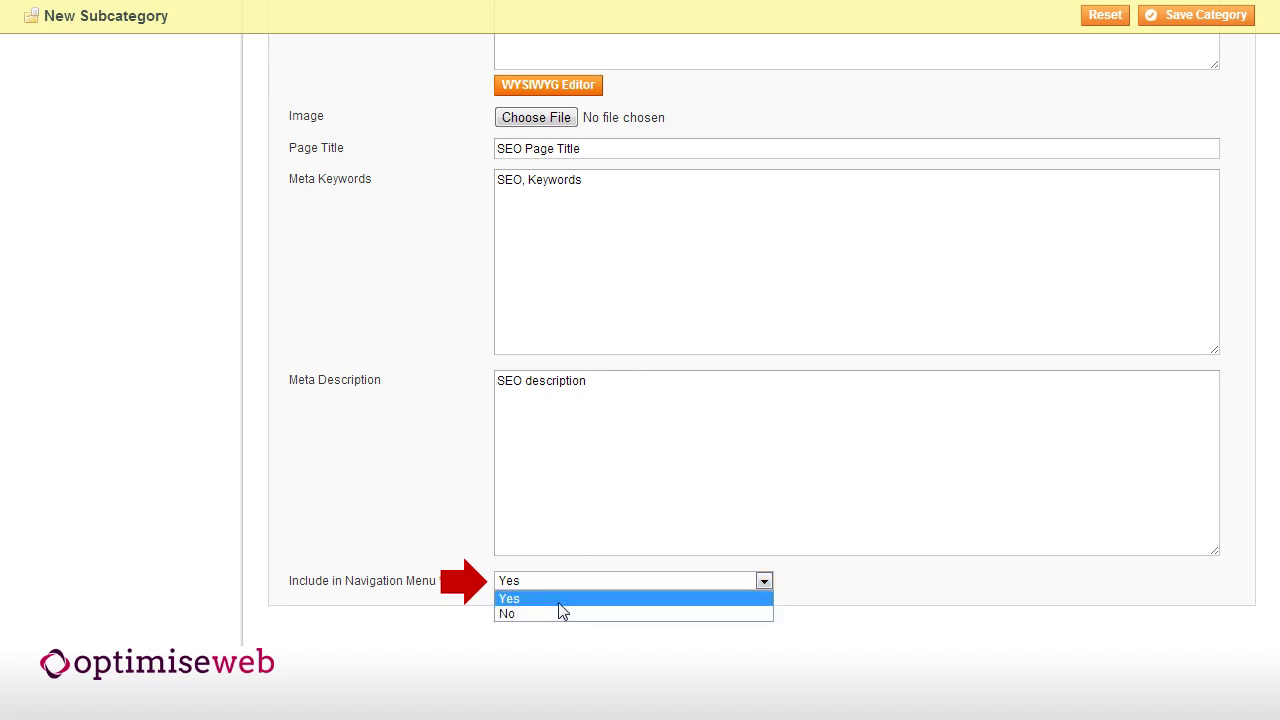
{"action": "left_click", "coordinate": [560, 599]}
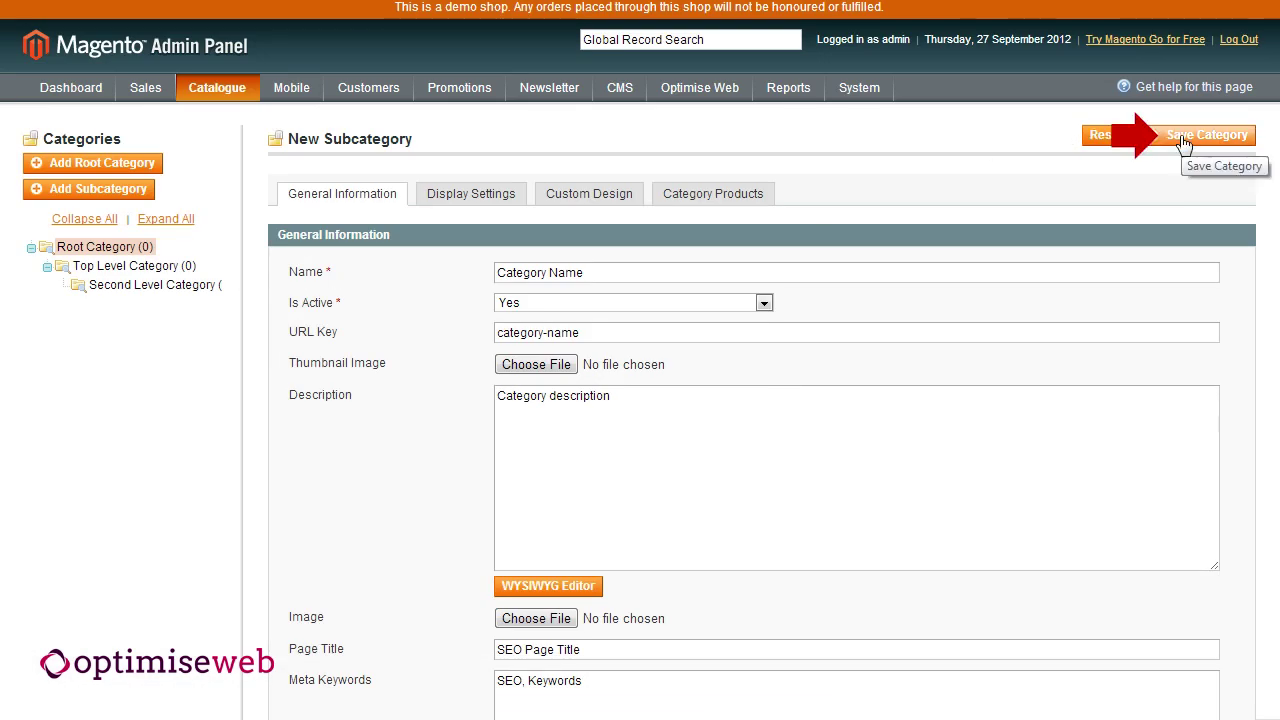
{"action": "left_click", "coordinate": [1183, 143]}
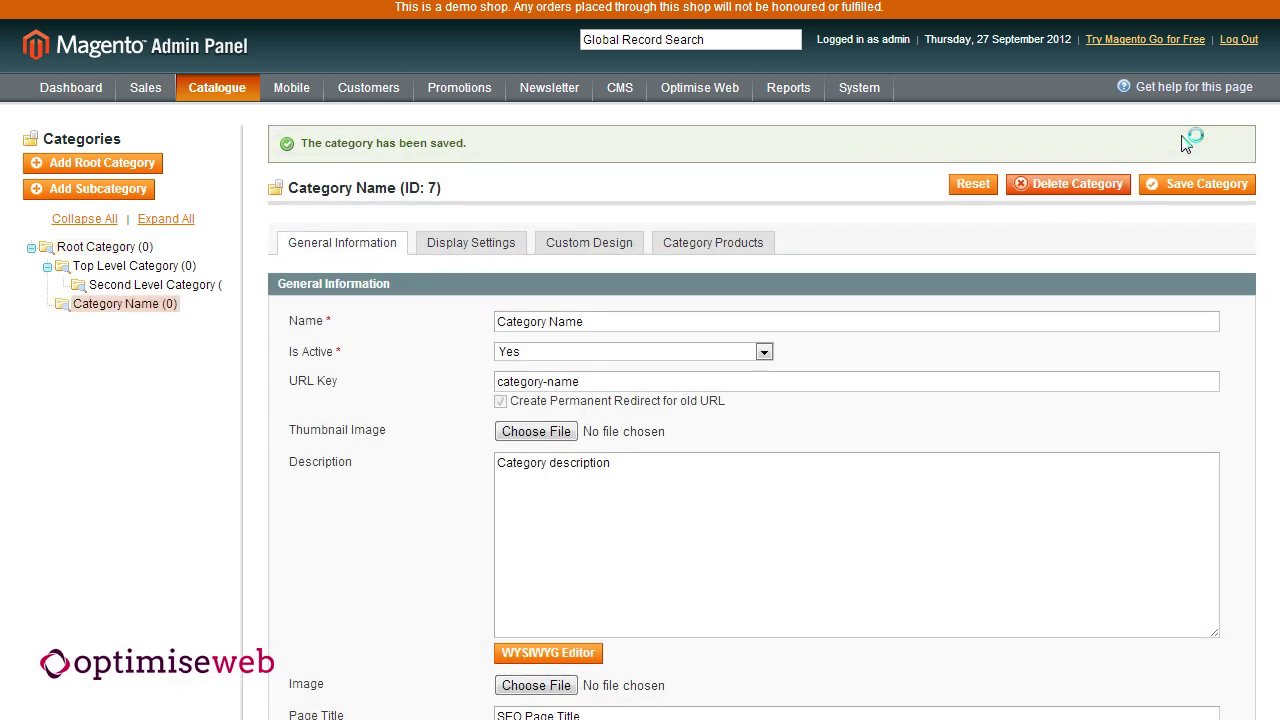
{"action": "left_click", "coordinate": [657, 383]}
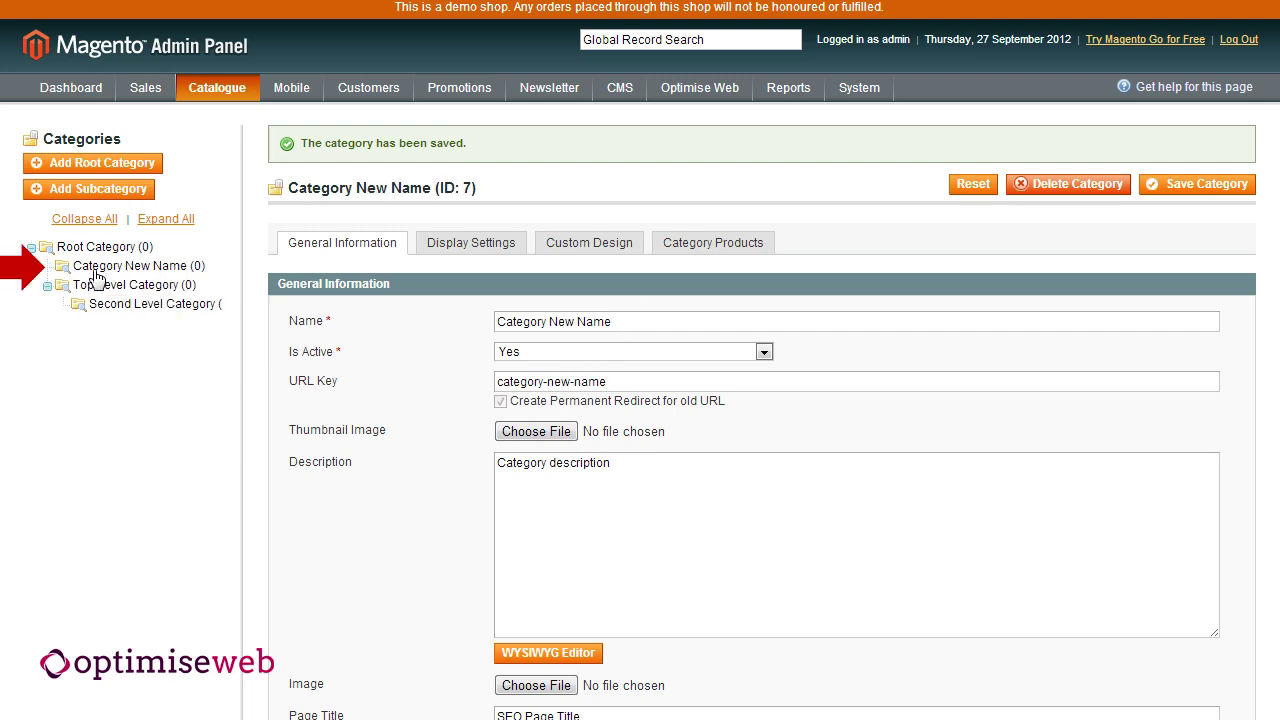
Step: Open Category New Name from the category tree and delete it
{"action": "left_click", "coordinate": [97, 270]}
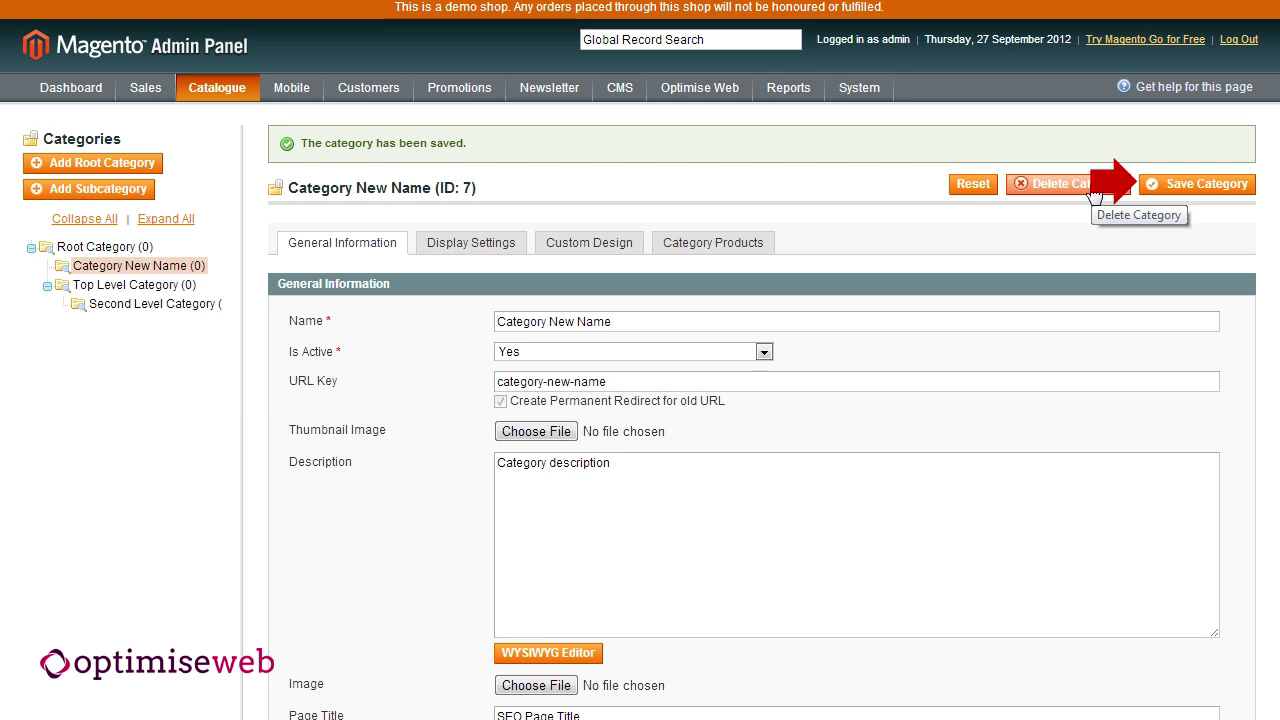
{"action": "left_click", "coordinate": [1095, 193]}
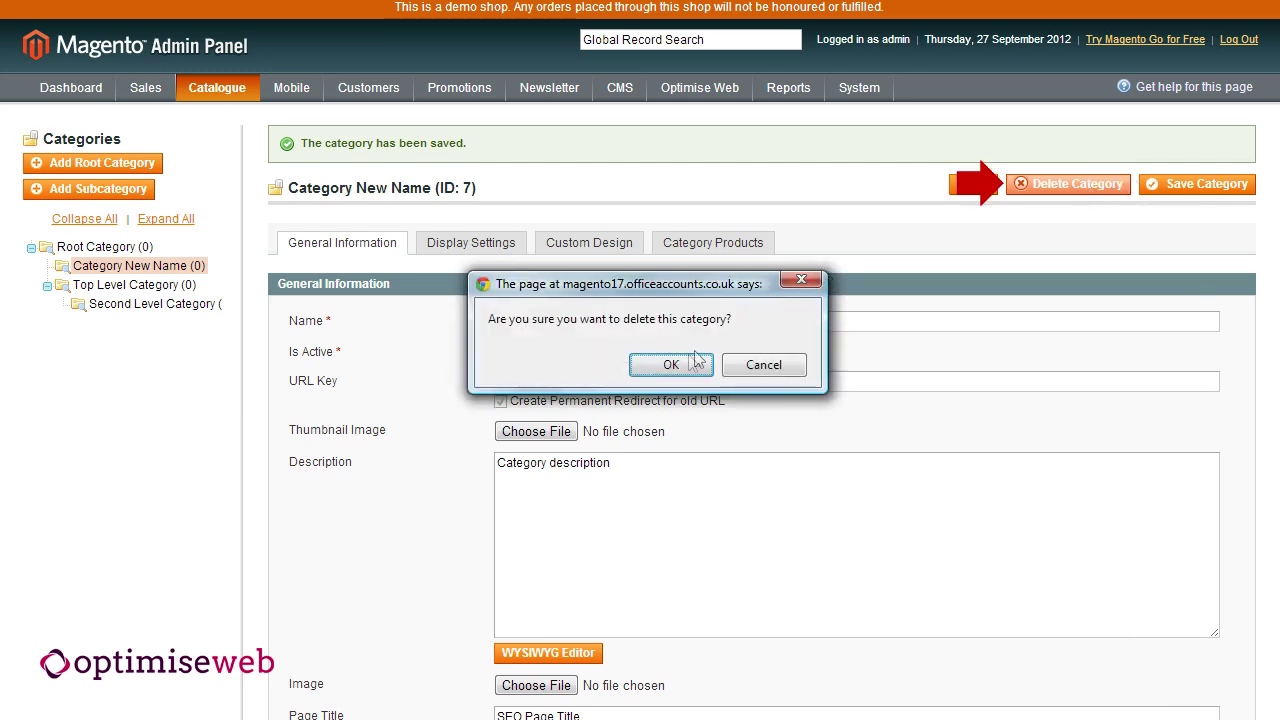
{"action": "left_click", "coordinate": [697, 363]}
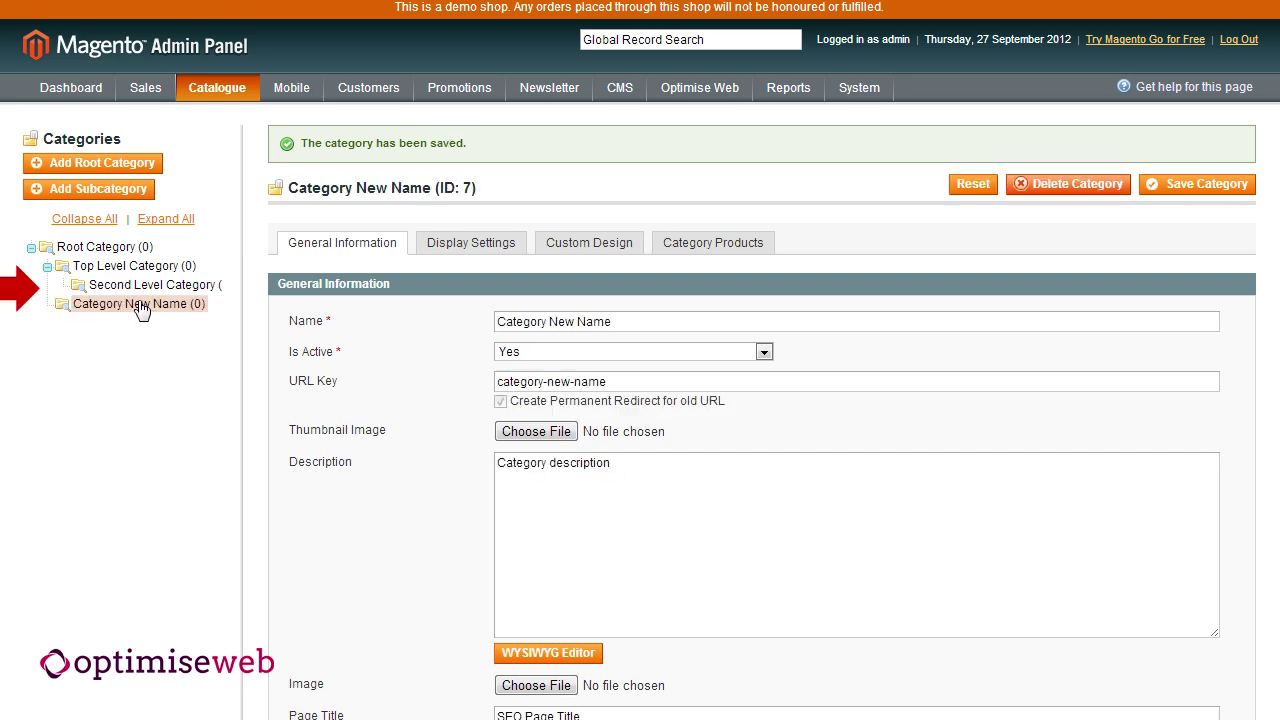
Step: Move Category New Name above Top Level Category within Root Category in the category tree
{"action": "left_click_drag", "start_coordinate": [137, 306], "coordinate": [86, 268]}
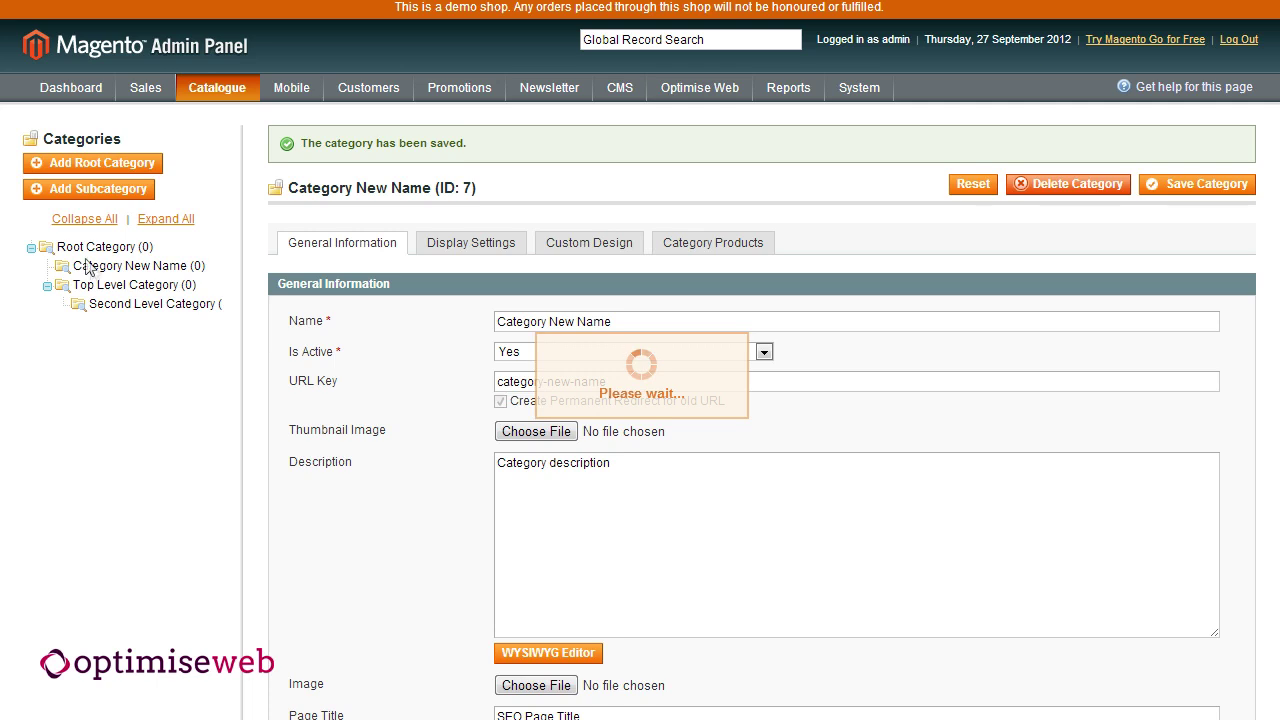